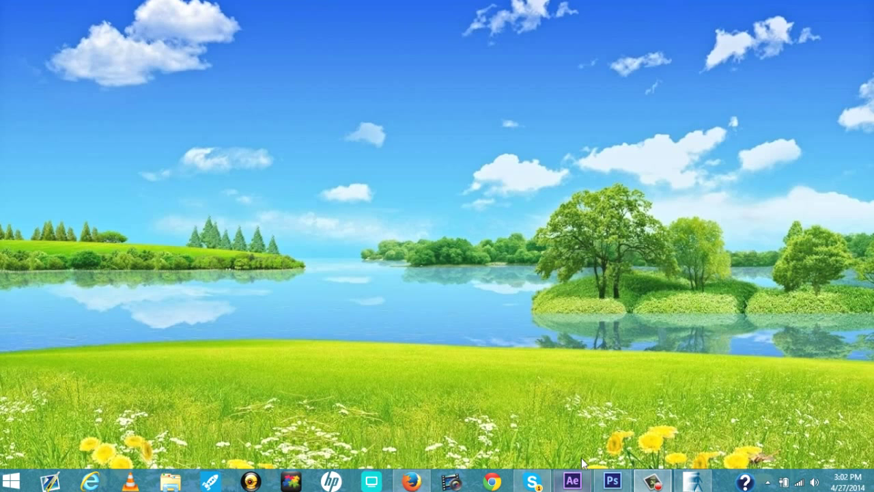
- Scrub the banner preview in After Effects, browse its File menu, then minimise After Effects
{"action": "left_click", "coordinate": [572, 482]}
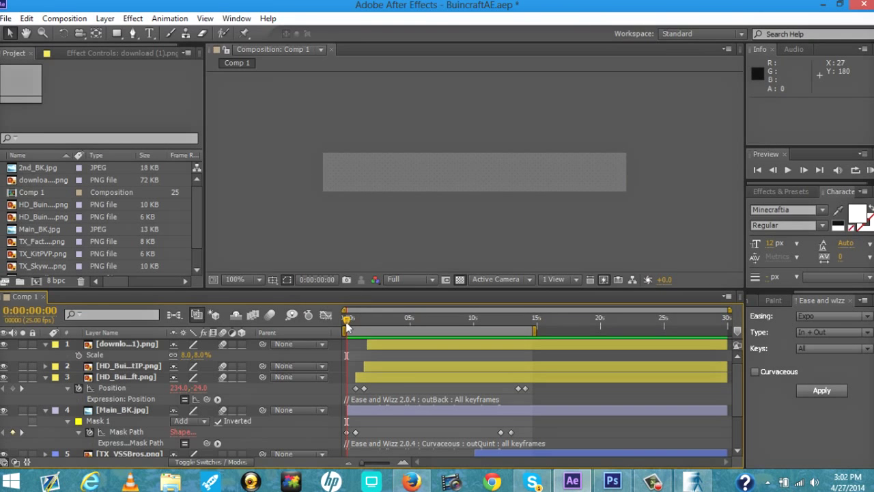
{"action": "left_click_drag", "start_coordinate": [345, 322], "coordinate": [344, 341]}
{"action": "left_click", "coordinate": [7, 19]}
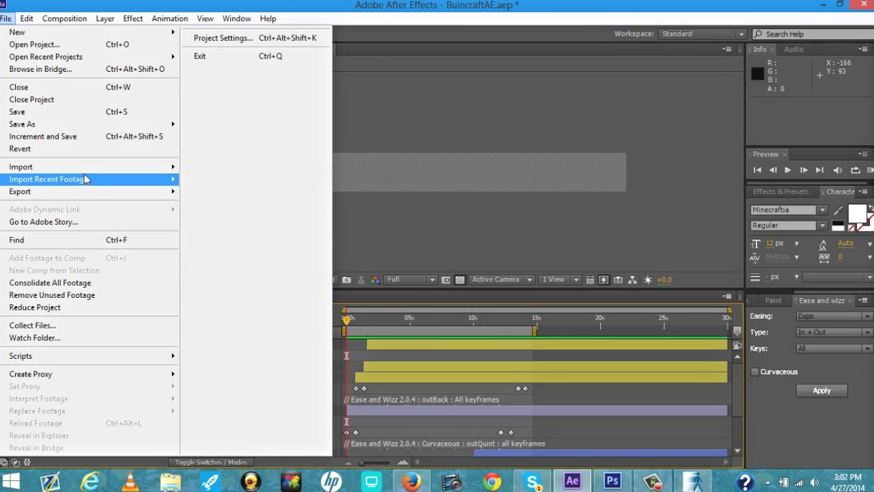
{"action": "mouse_move", "coordinate": [226, 21]}
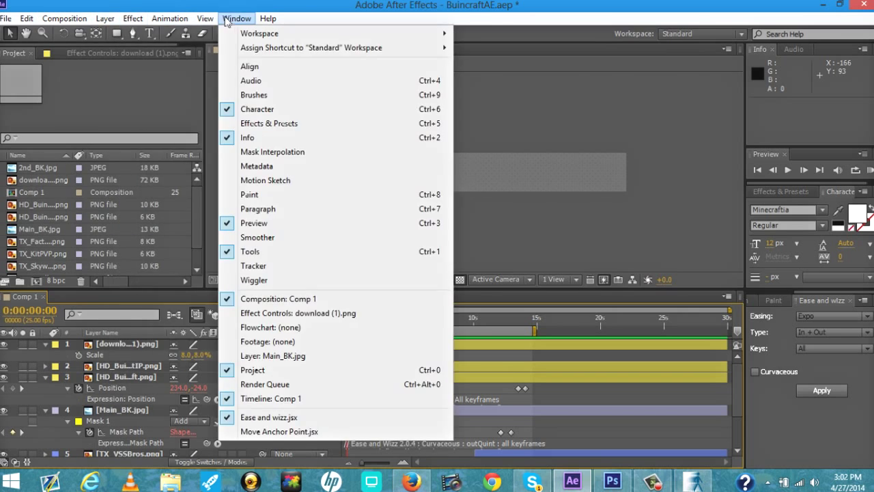
{"action": "mouse_move", "coordinate": [64, 19]}
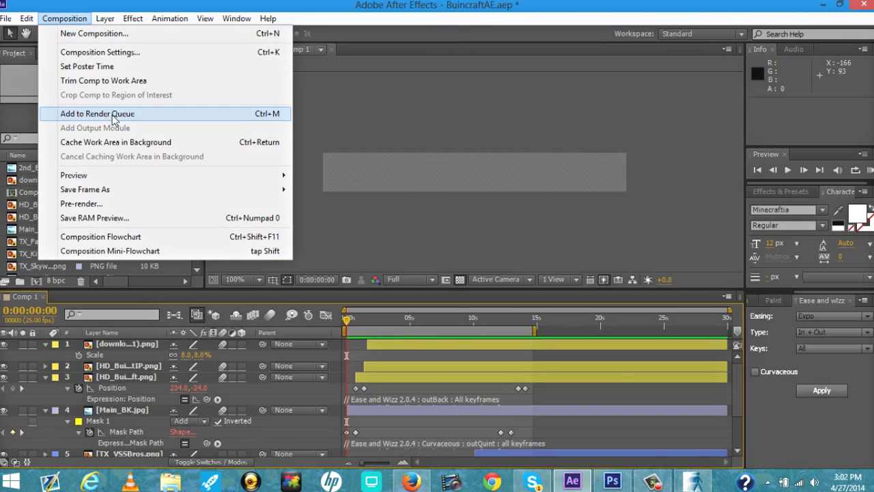
{"action": "left_click", "coordinate": [342, 75]}
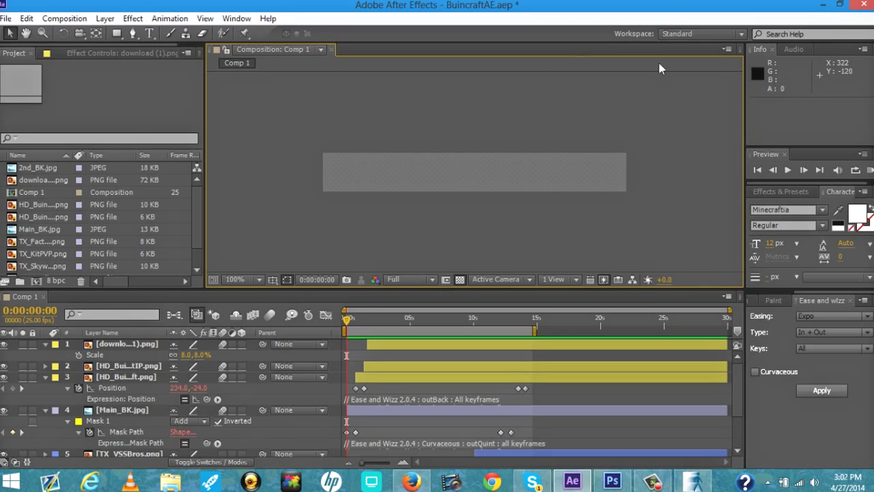
{"action": "left_click", "coordinate": [823, 6]}
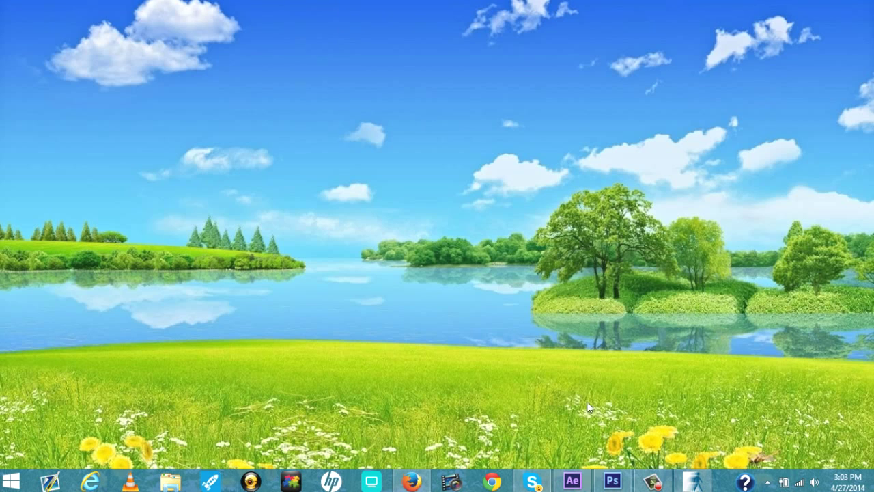
- Restore Photoshop and go to File > Import > Video Frames to Layers
{"action": "left_click", "coordinate": [612, 481]}
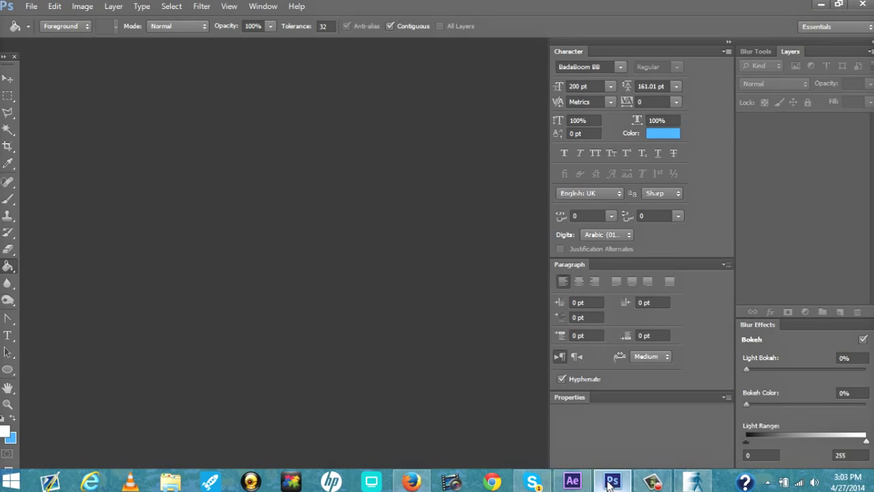
{"action": "left_click", "coordinate": [31, 6]}
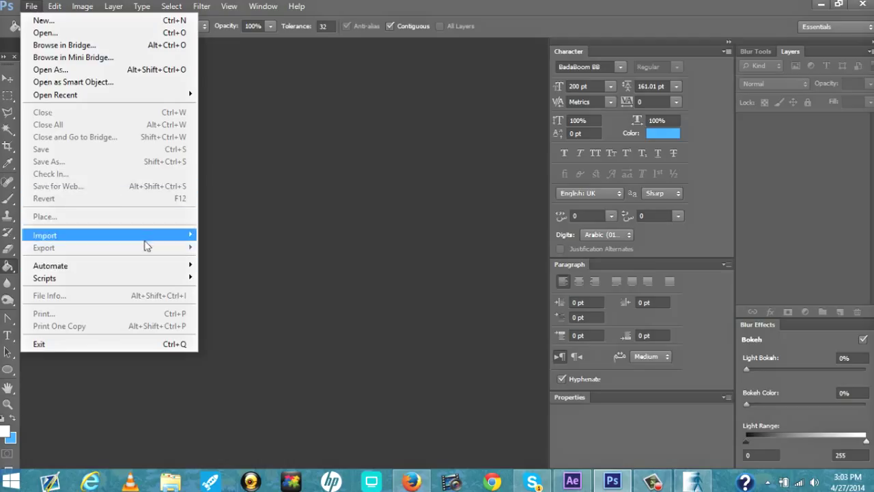
{"action": "mouse_move", "coordinate": [148, 238]}
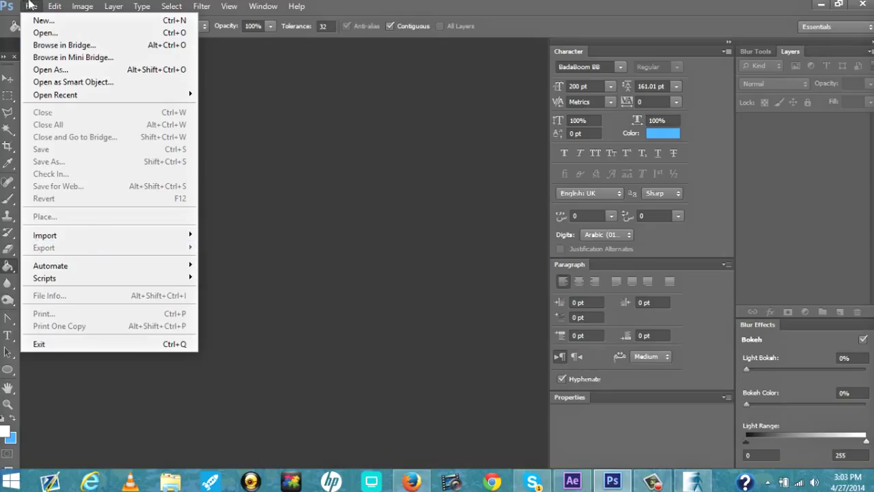
{"action": "mouse_move", "coordinate": [83, 239]}
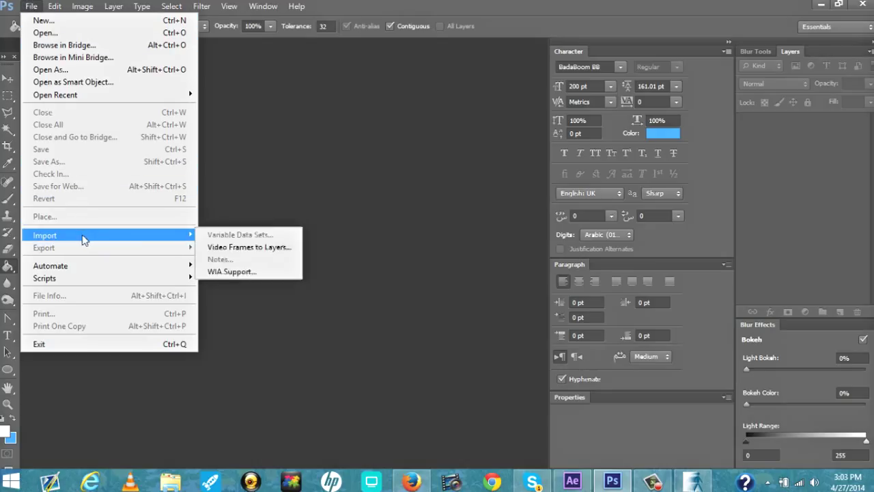
- Select the Comp 1 video in the file chooser to import its frames
{"action": "left_click", "coordinate": [233, 249]}
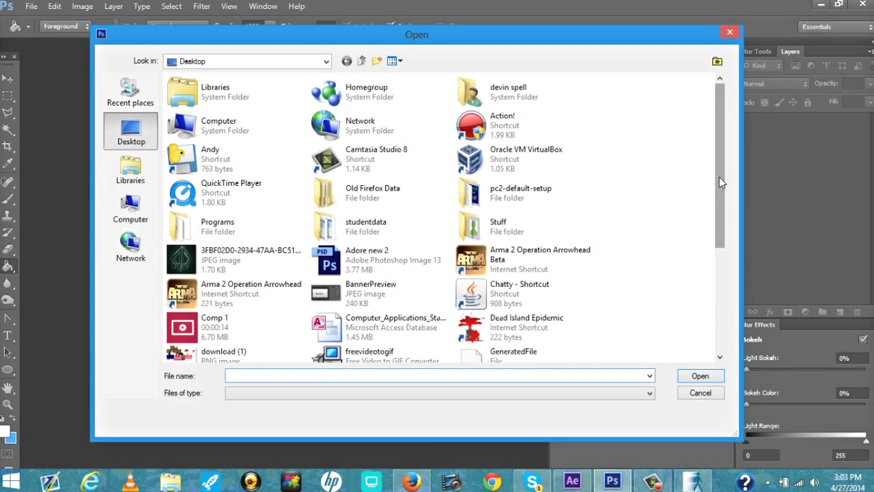
{"action": "scroll", "coordinate": [719, 177], "scroll_direction": "down", "scroll_amount": 3}
{"action": "scroll", "coordinate": [526, 225], "scroll_direction": "up", "scroll_amount": 2}
{"action": "double_click", "coordinate": [235, 272]}
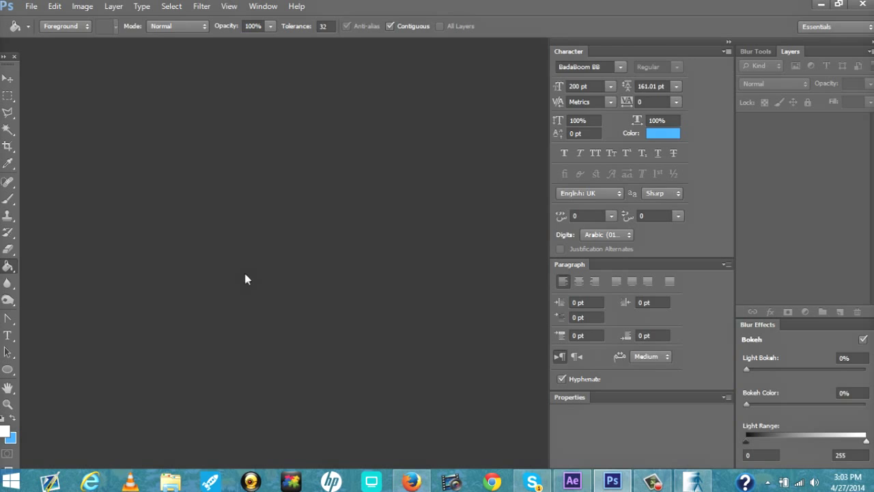
- Import the whole clip with Make Frame Animation, accepting the large document warning
{"action": "left_click_drag", "start_coordinate": [217, 58], "coordinate": [131, 49]}
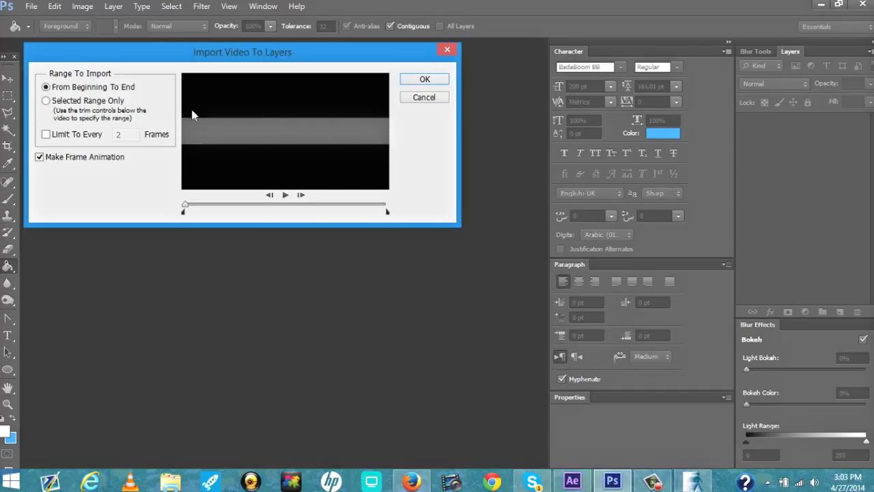
{"action": "left_click_drag", "start_coordinate": [109, 48], "coordinate": [205, 70]}
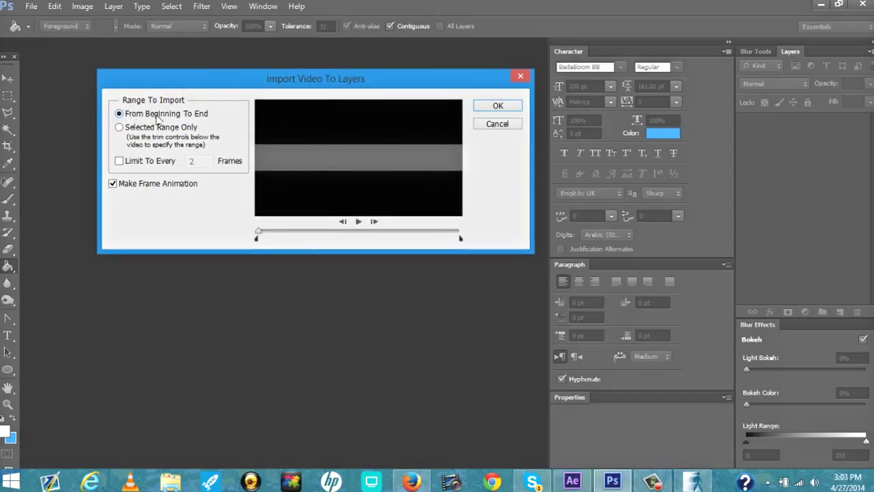
{"action": "left_click", "coordinate": [505, 105]}
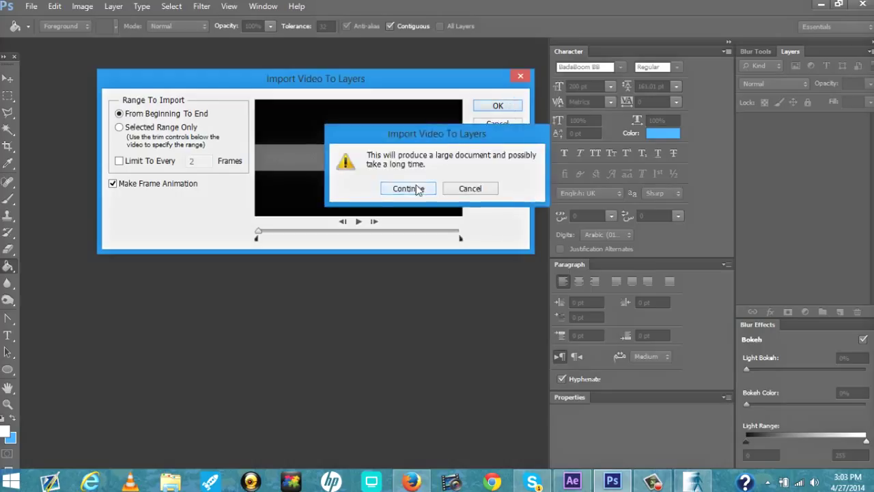
{"action": "left_click", "coordinate": [419, 189]}
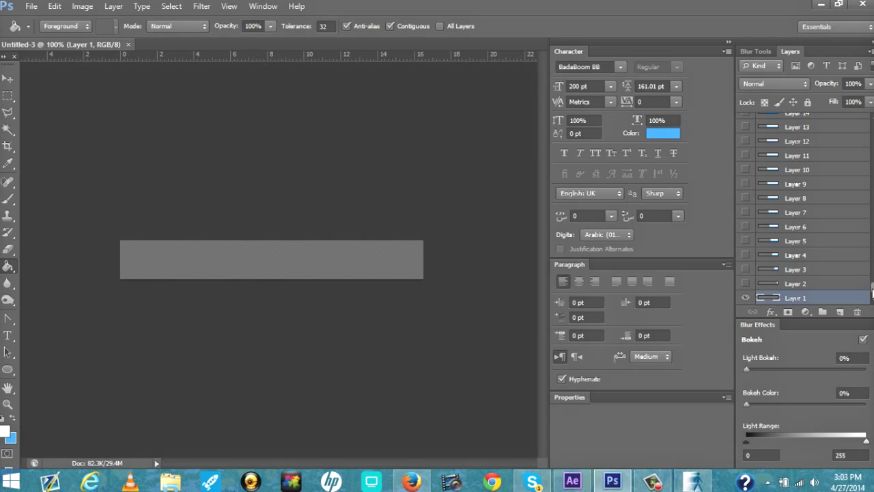
{"action": "scroll", "coordinate": [872, 292], "scroll_direction": "up", "scroll_amount": 5}
{"action": "scroll", "coordinate": [872, 287], "scroll_direction": "down", "scroll_amount": 5}
- Open File > Save for Web and play the animation preview, then stop it partway
{"action": "left_click", "coordinate": [31, 6]}
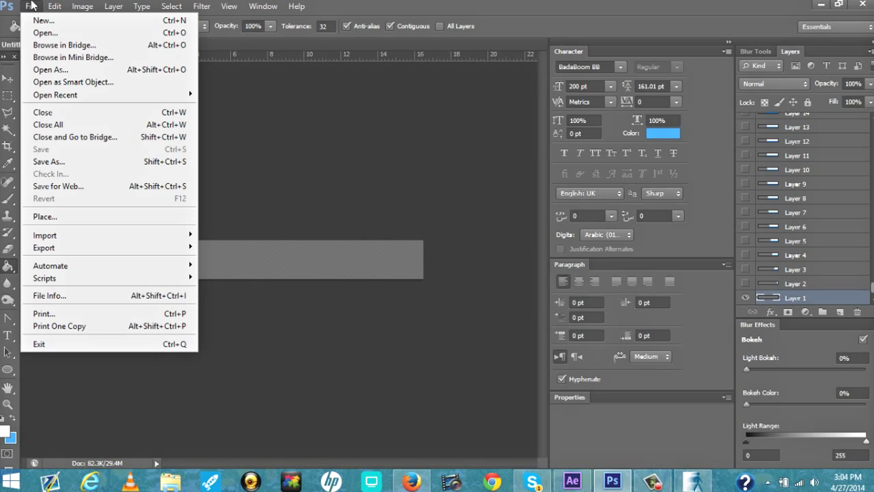
{"action": "left_click", "coordinate": [58, 185]}
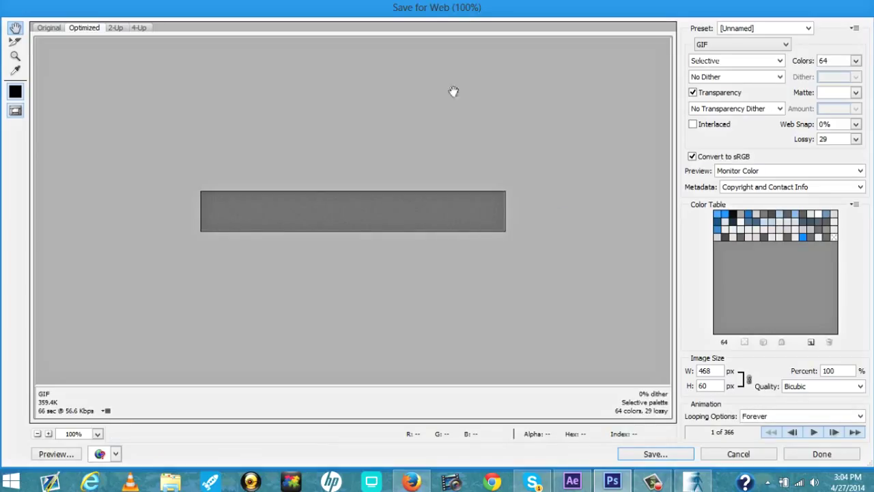
{"action": "left_click", "coordinate": [812, 433]}
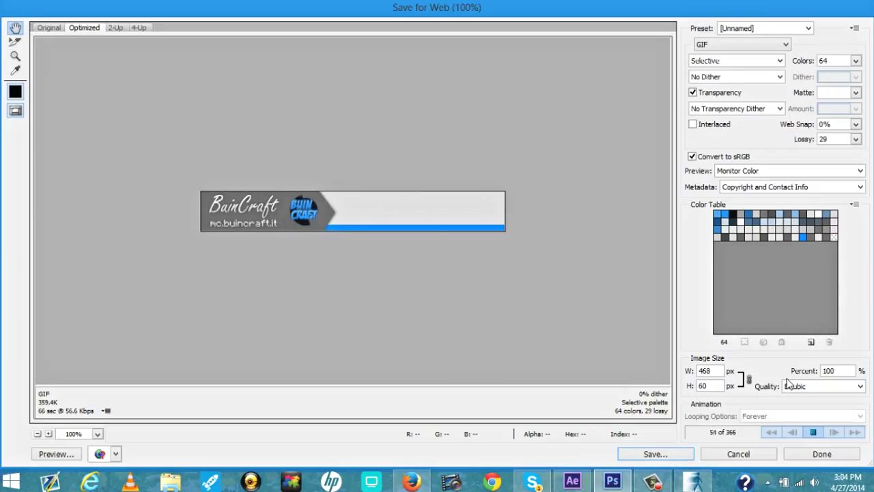
{"action": "left_click", "coordinate": [813, 433]}
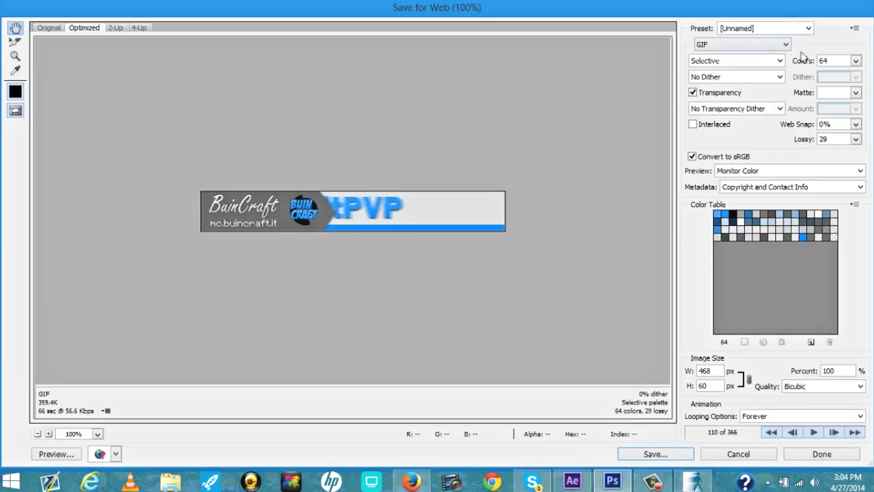
- Open the optimisation options flyout and close it without choosing anything
{"action": "left_click", "coordinate": [854, 28]}
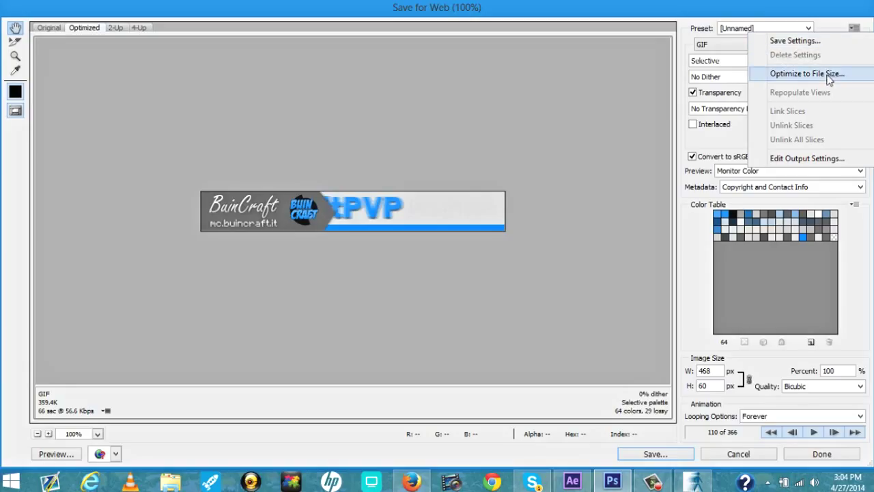
{"action": "left_click", "coordinate": [855, 29]}
{"action": "left_click", "coordinate": [854, 28]}
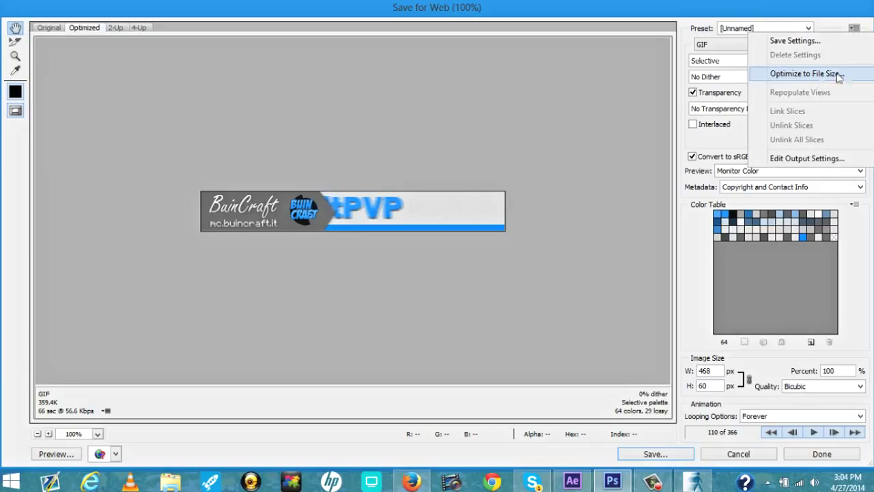
{"action": "left_click", "coordinate": [825, 25]}
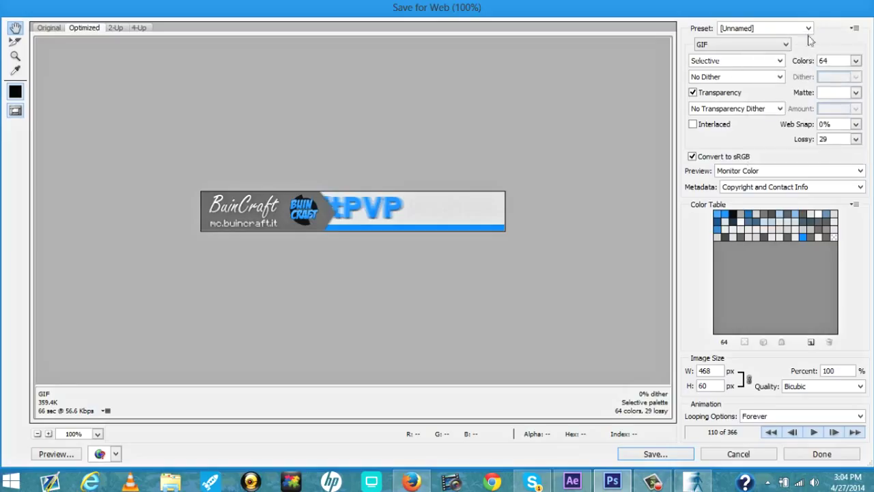
- Choose the GIF 128 No Dither preset (128 colors, Lossy 0)
{"action": "left_click", "coordinate": [776, 28]}
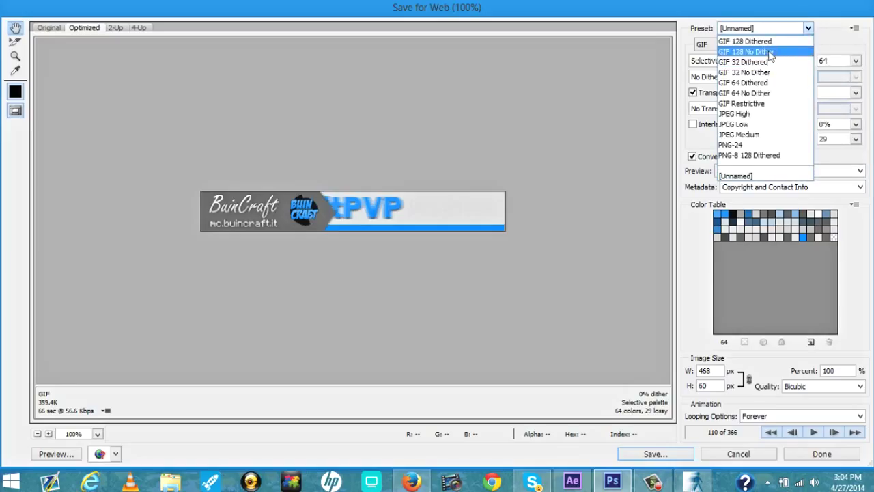
{"action": "left_click", "coordinate": [767, 51]}
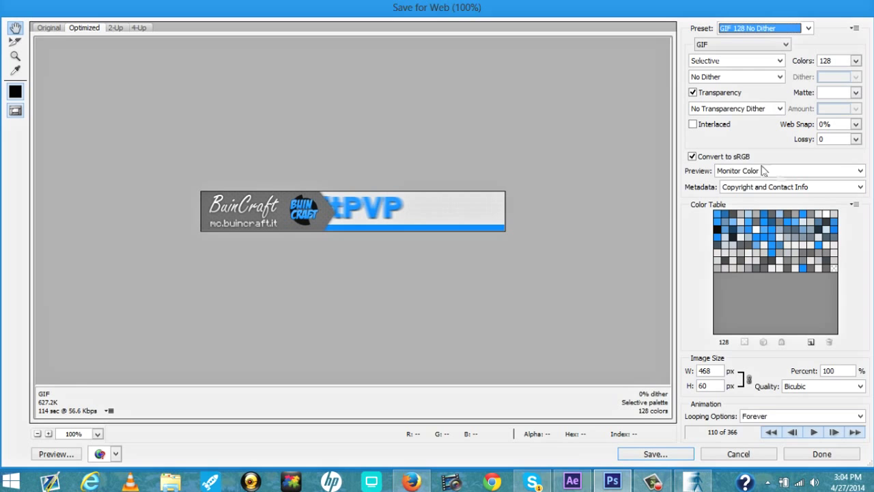
- Save the animation over sfsdfds.gif on the Desktop, replacing it, then minimise Photoshop
{"action": "left_click", "coordinate": [654, 452]}
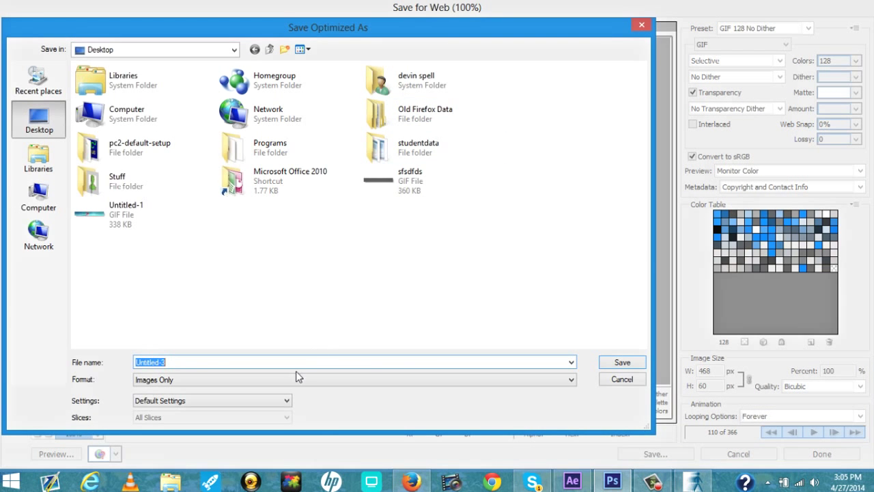
{"action": "double_click", "coordinate": [414, 183]}
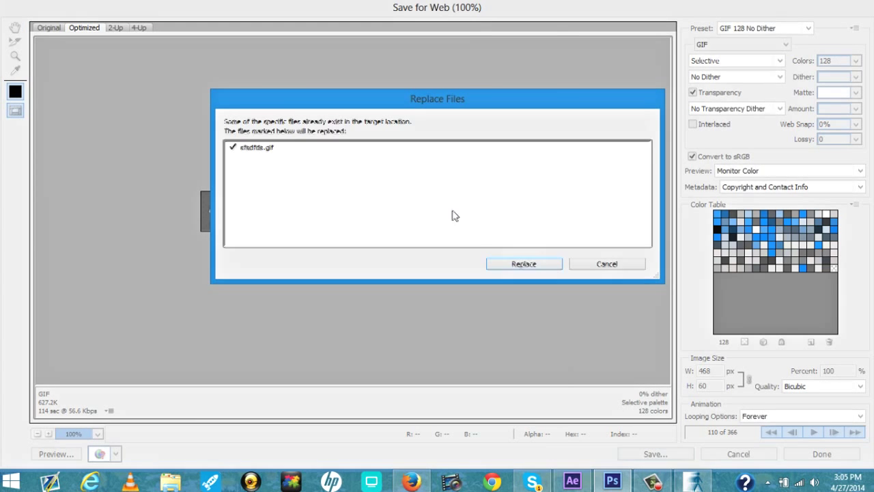
{"action": "left_click", "coordinate": [549, 267]}
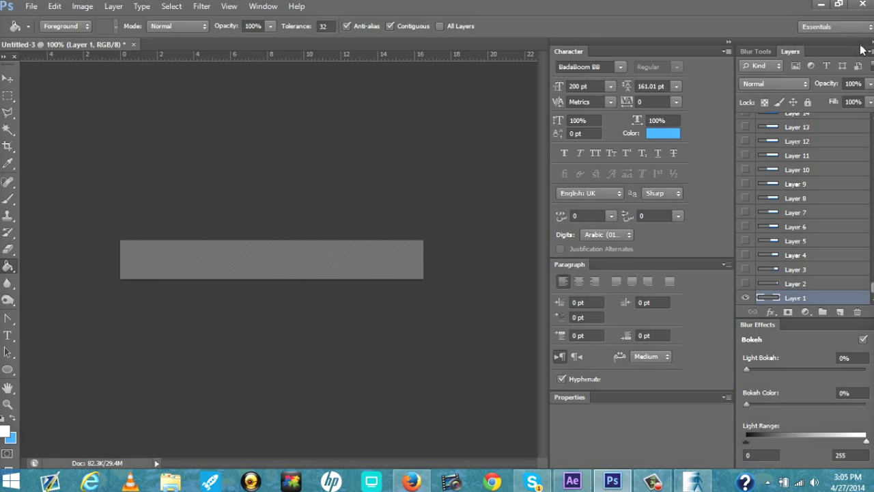
{"action": "left_click", "coordinate": [819, 6]}
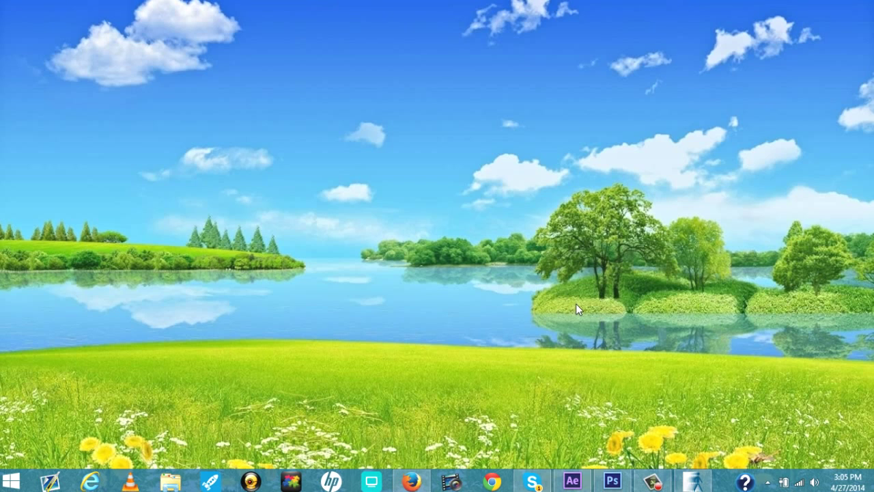
- Launch GIF Viewer 4 and choose File > Open image
{"action": "left_click", "coordinate": [693, 482]}
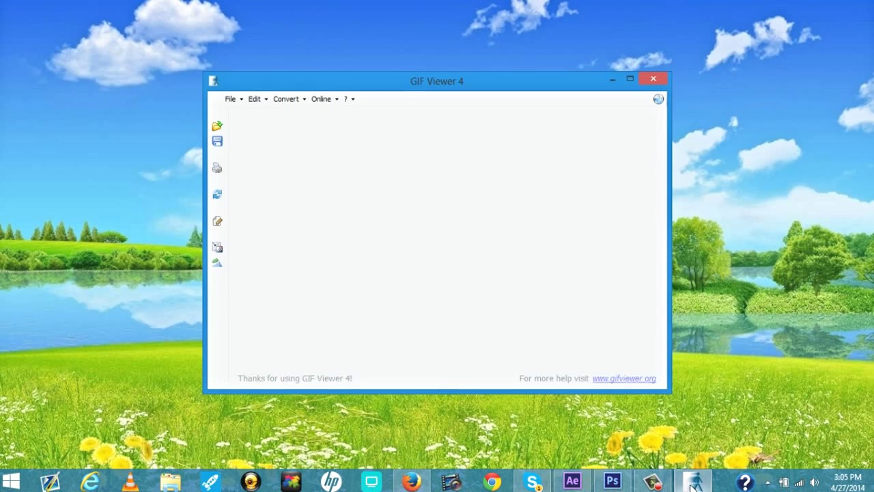
{"action": "left_click_drag", "start_coordinate": [383, 86], "coordinate": [402, 86]}
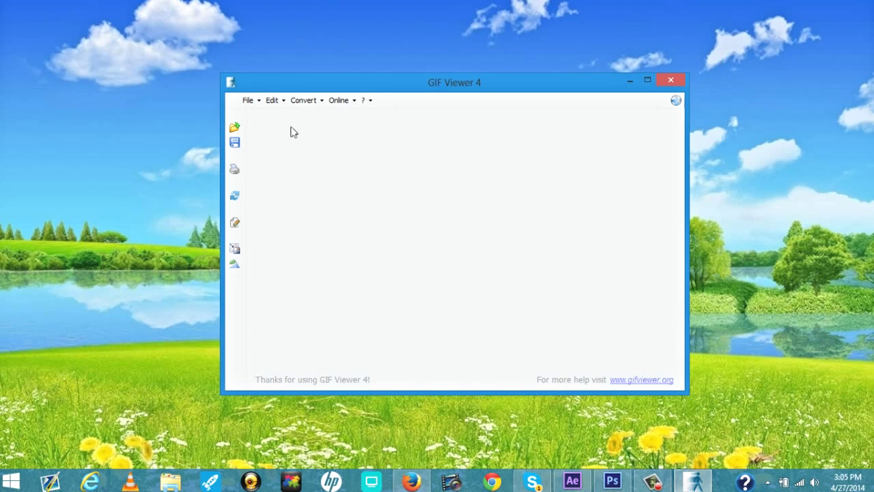
{"action": "left_click", "coordinate": [253, 101]}
{"action": "left_click", "coordinate": [253, 101]}
{"action": "left_click", "coordinate": [254, 101]}
{"action": "left_click", "coordinate": [267, 118]}
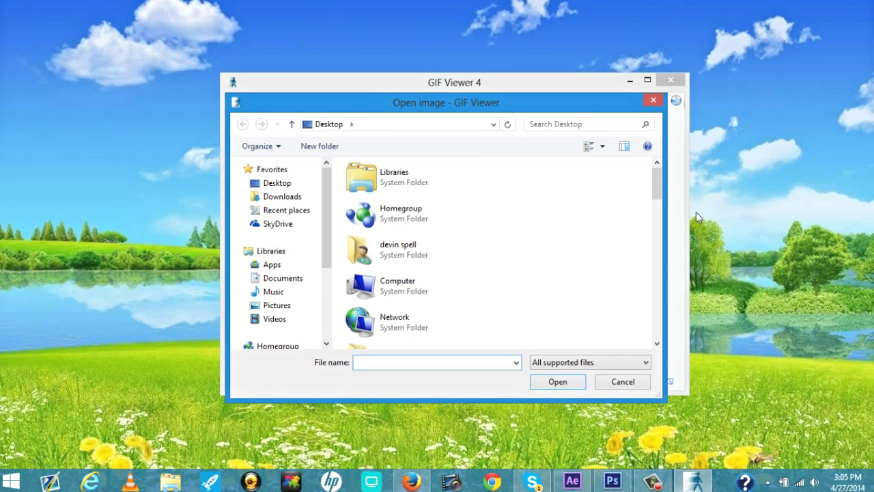
- Open sfsdfds.gif from the Desktop folder
{"action": "left_click_drag", "start_coordinate": [658, 179], "coordinate": [656, 292]}
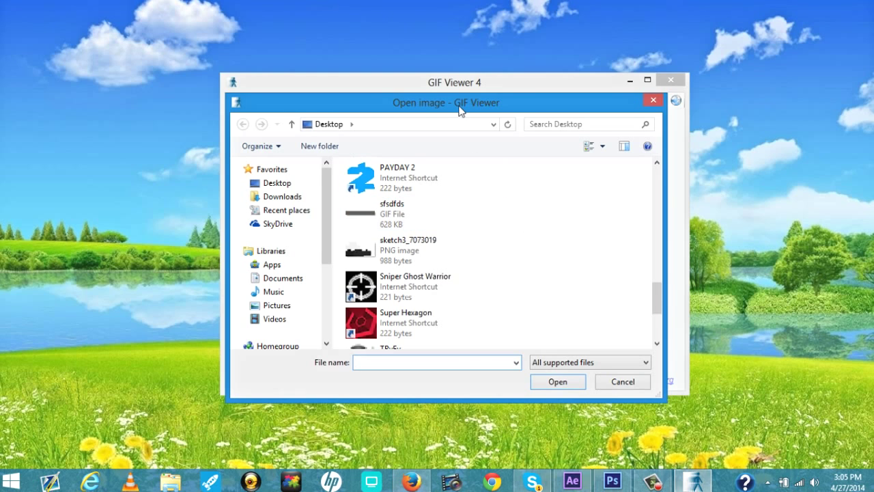
{"action": "left_click_drag", "start_coordinate": [460, 111], "coordinate": [489, 109]}
{"action": "double_click", "coordinate": [451, 216]}
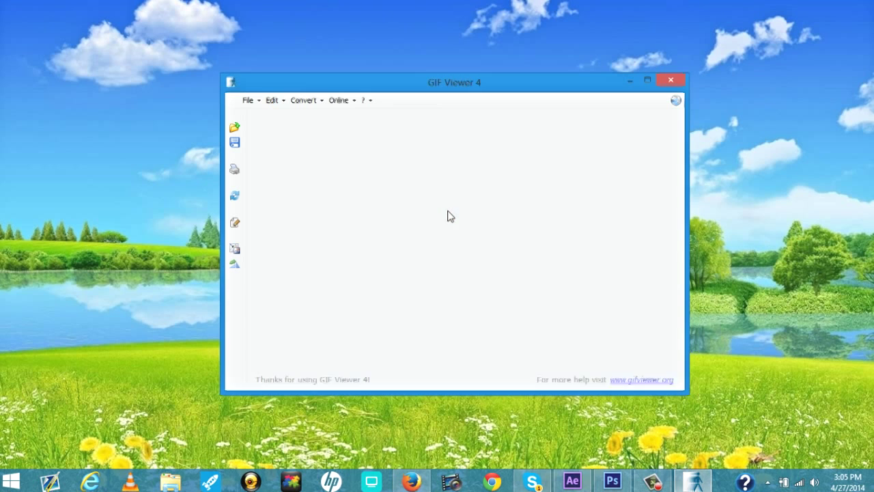
- Drag the GIF Viewer window up and right while the sfsdfds banner plays
{"action": "left_click_drag", "start_coordinate": [522, 88], "coordinate": [544, 70]}
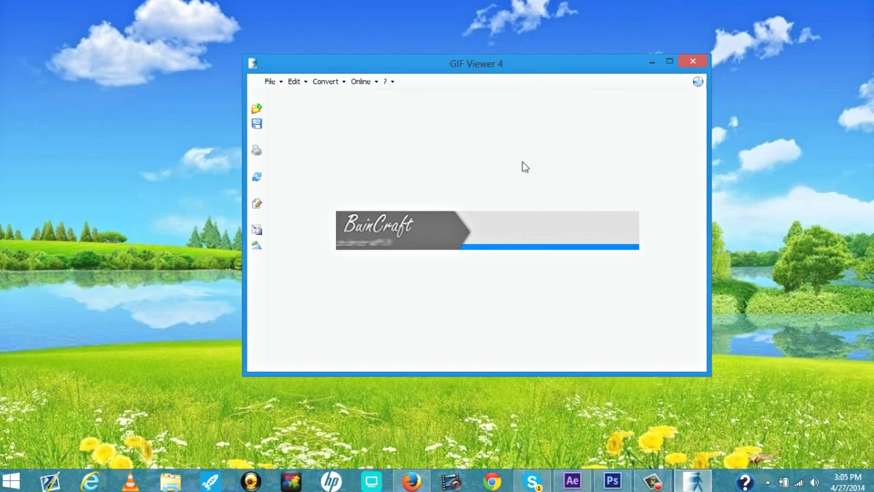